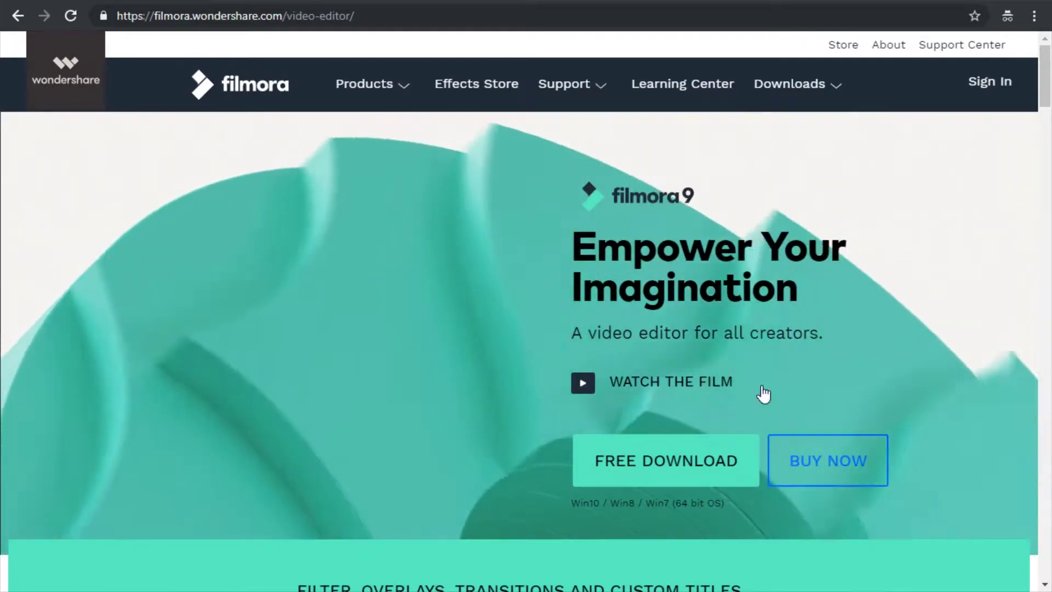
# - Download the Filmora setup .exe (1,170 KB) with the FREE DOWNLOAD button
pyautogui.click(705, 462)
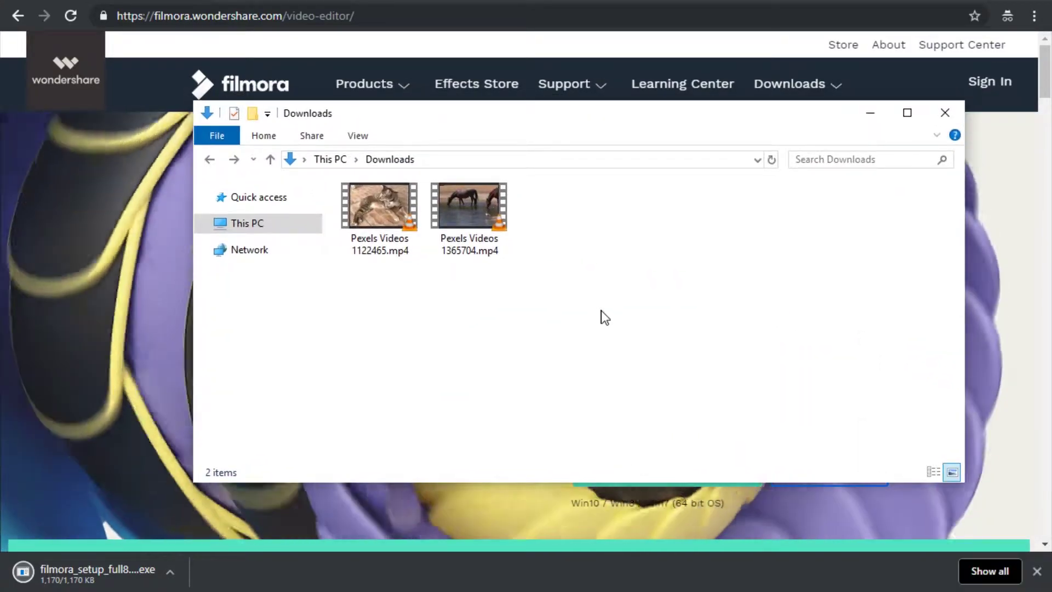
# - Run the downloaded Filmora setup, approve UAC, and install in English to C:\Program Files\
pyautogui.moveTo(164, 573); pyautogui.dragTo(560, 239)
pyautogui.doubleClick(561, 241)
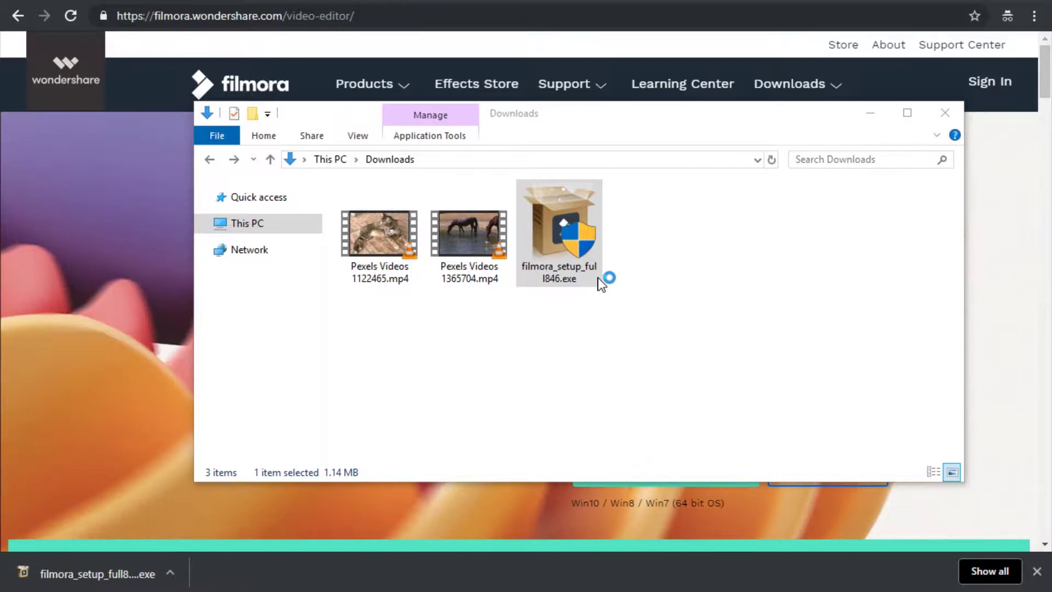
pyautogui.click(518, 430)
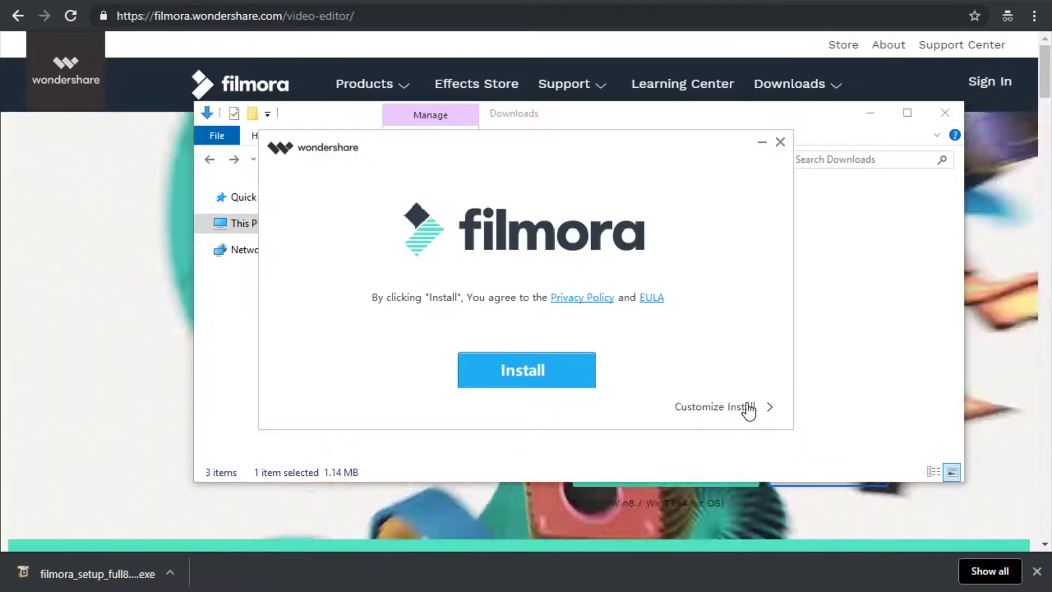
pyautogui.click(747, 409)
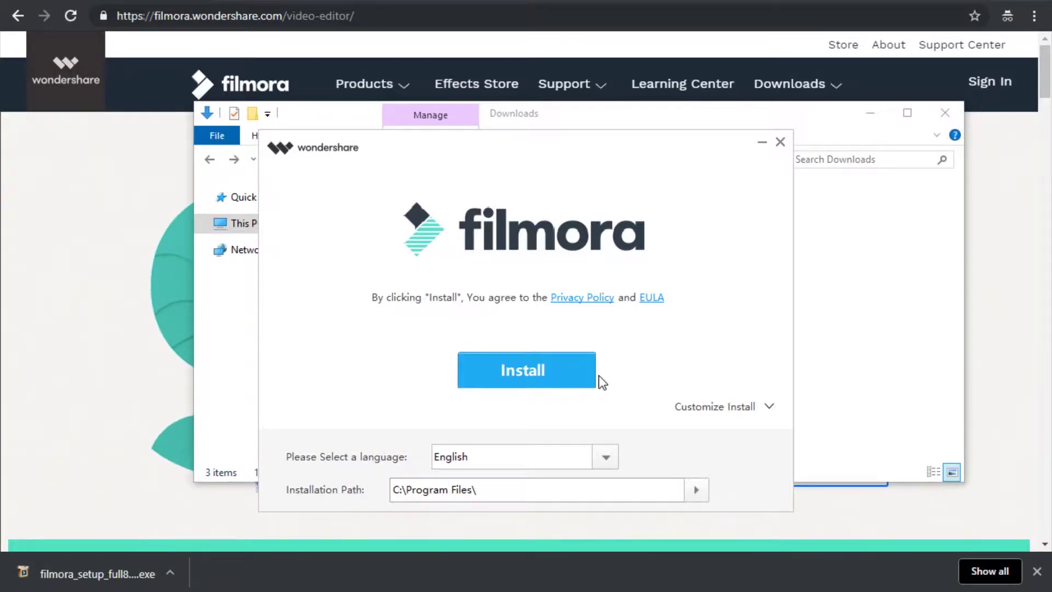
pyautogui.click(576, 379)
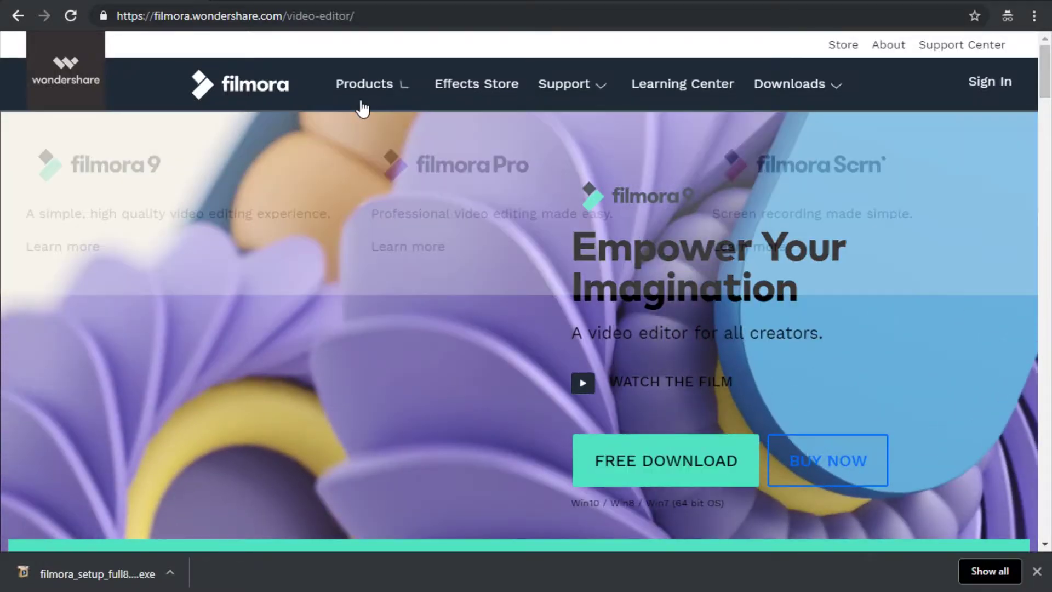
# - Scroll the Filmora video-editor page and open the Filmora9 BUY NOW purchase page
pyautogui.scroll(-5, 447, 117)
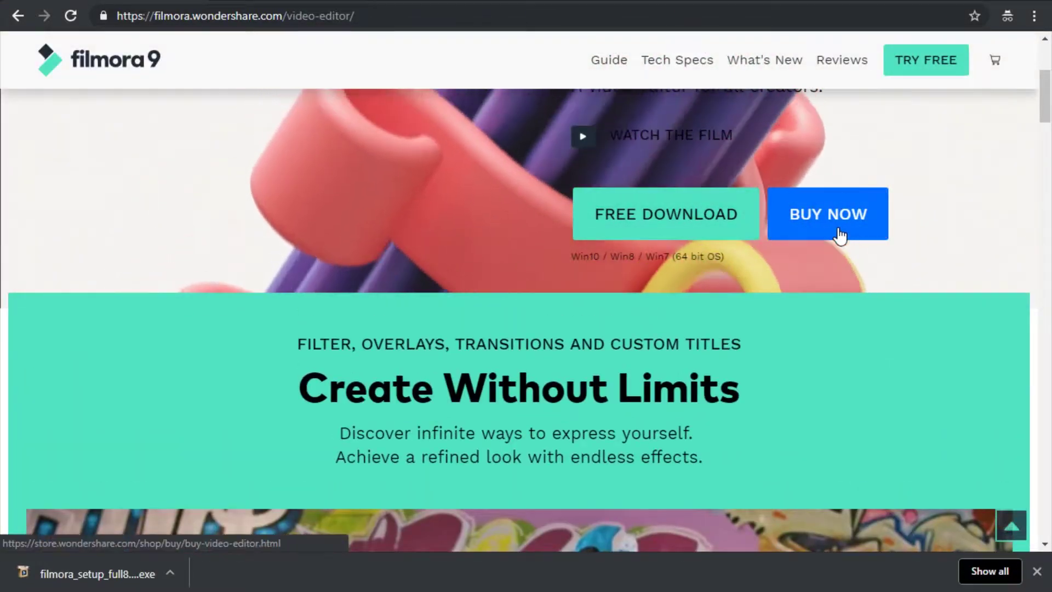
pyautogui.scroll(-4, 787, 281)
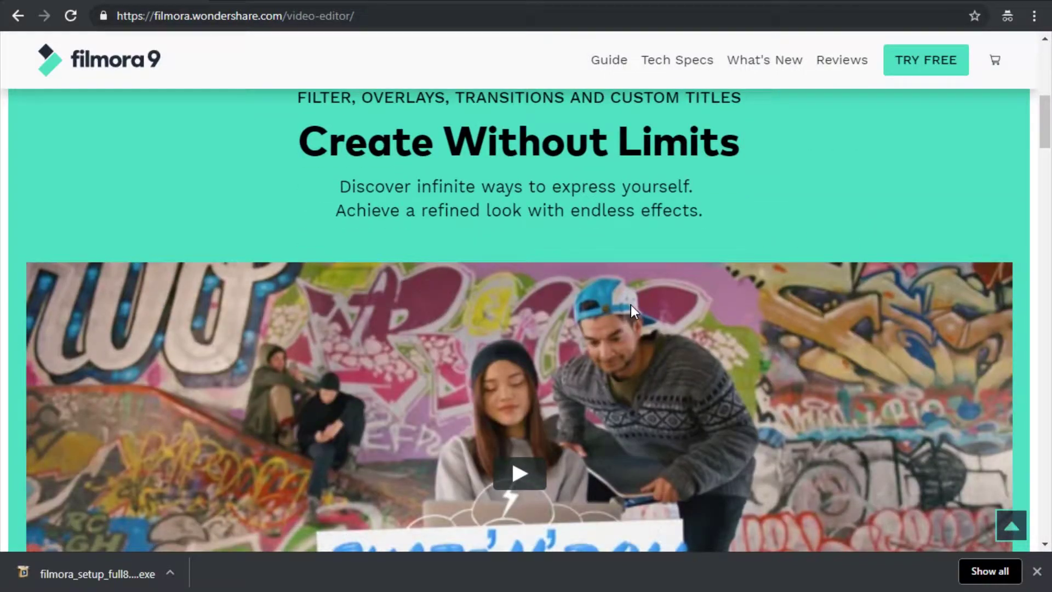
pyautogui.scroll(7, 630, 305)
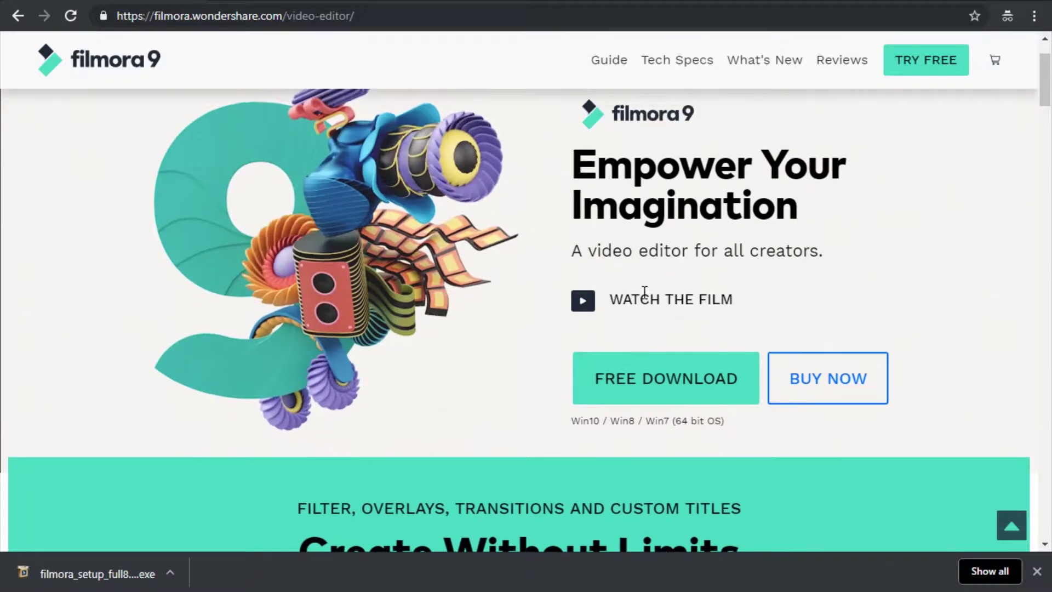
pyautogui.click(836, 383)
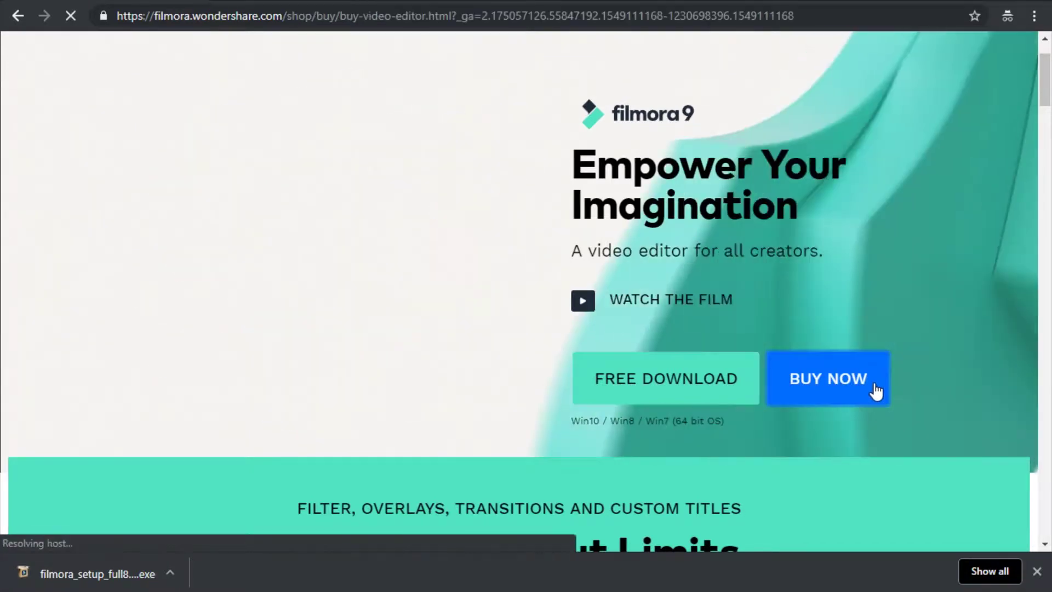
# - Highlight the No Watermark feature in the 1 Year and Lifetime plan cards
pyautogui.scroll(-4, 463, 299)
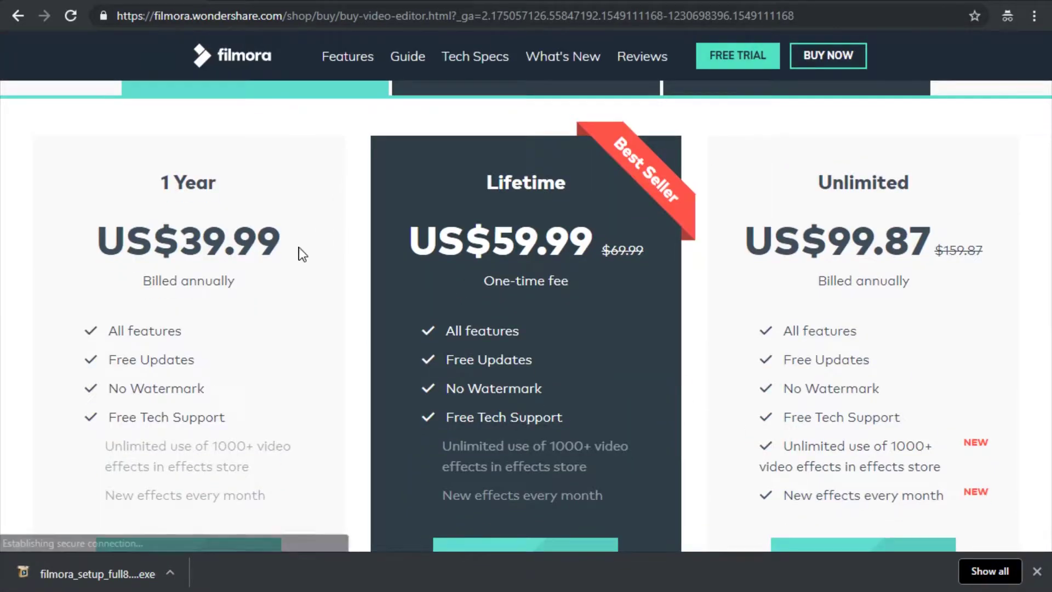
pyautogui.scroll(-2, 222, 274)
pyautogui.doubleClick(162, 302)
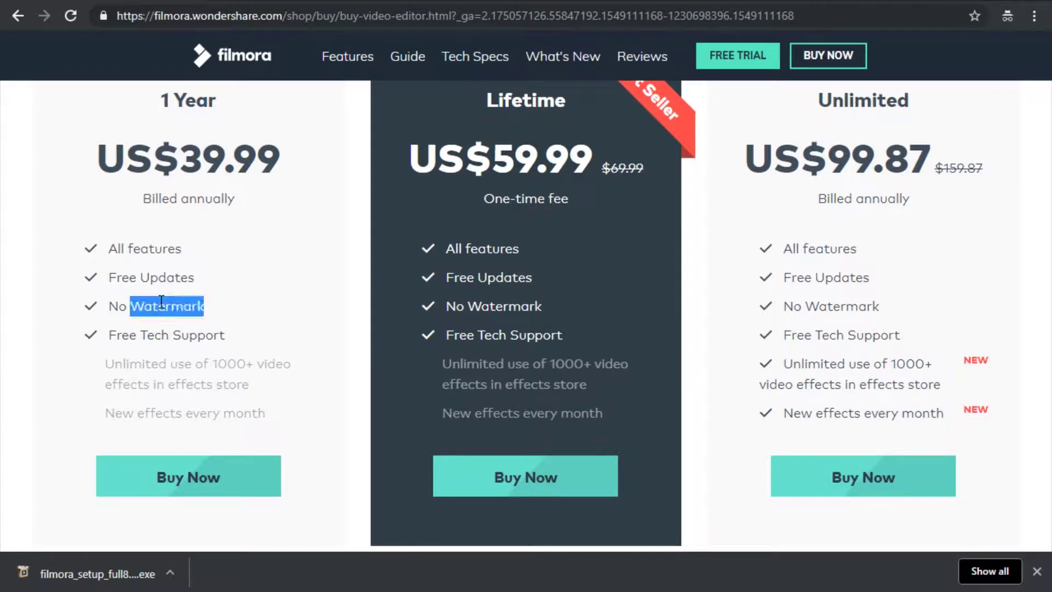
pyautogui.doubleClick(490, 306)
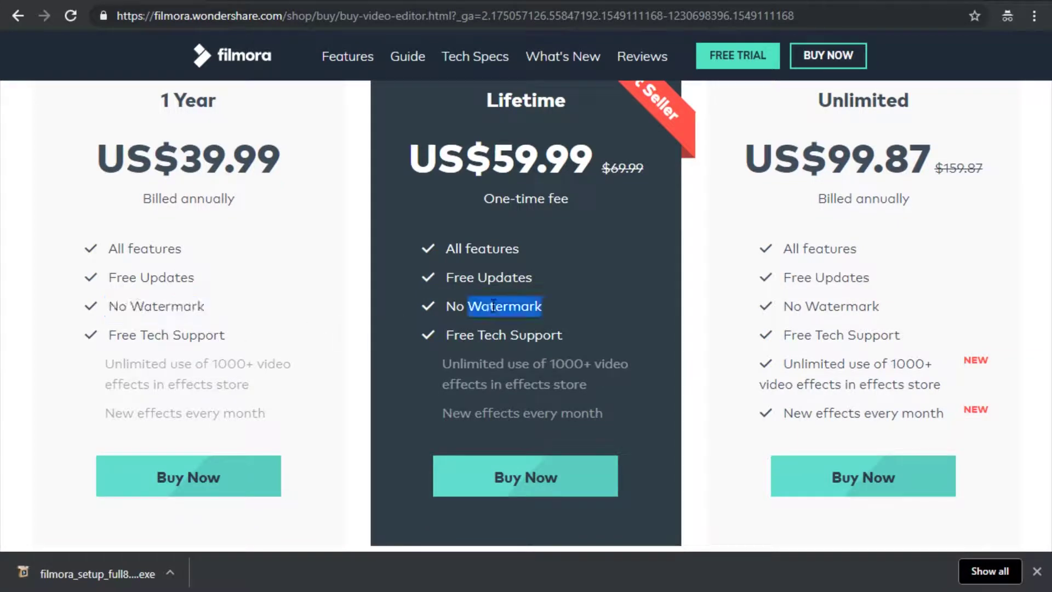
pyautogui.tripleClick(174, 305)
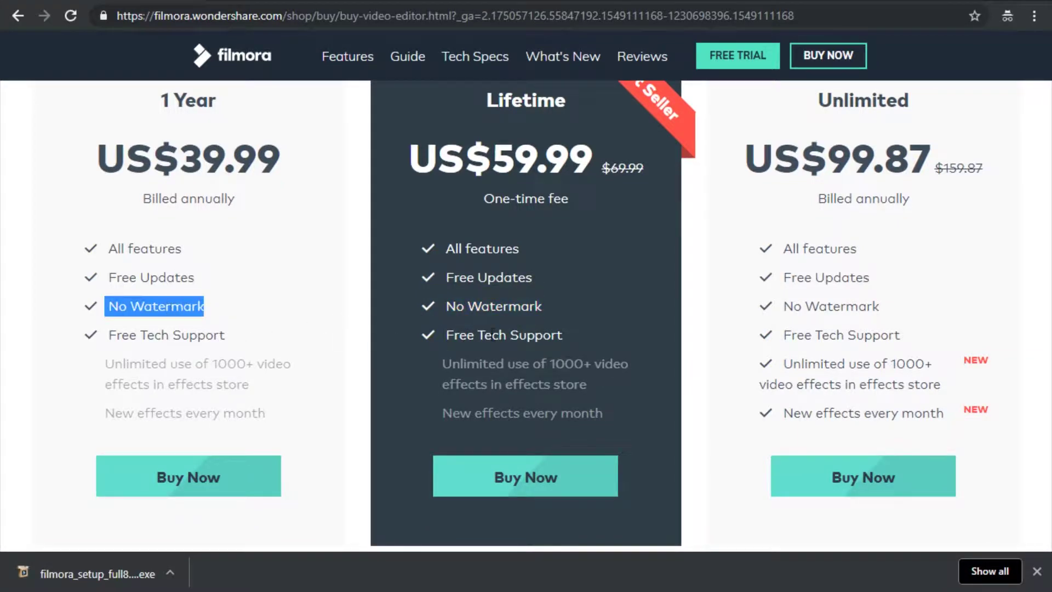
pyautogui.scroll(6, 490, 333)
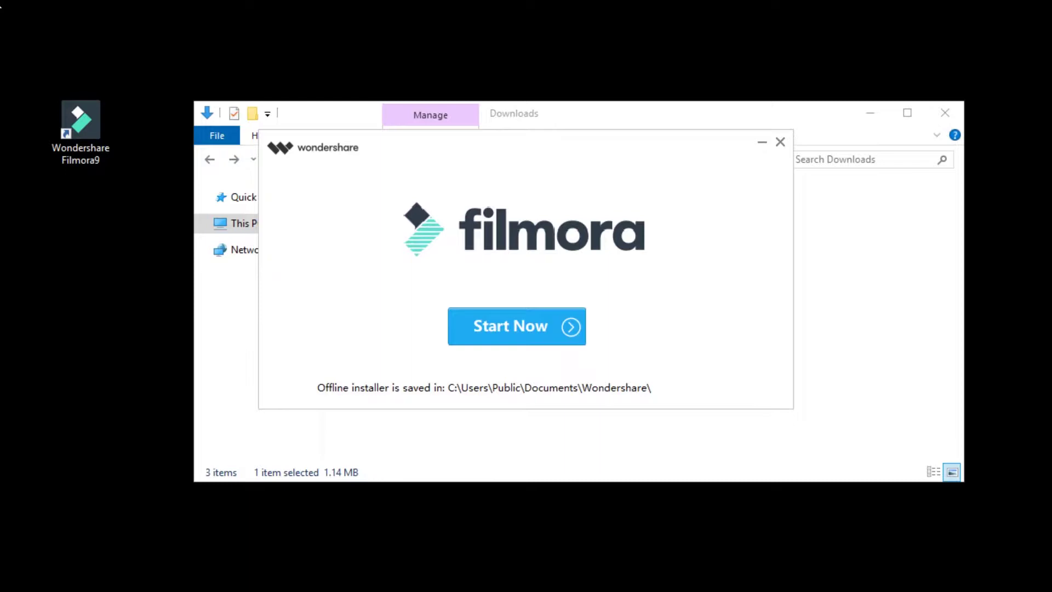
# - Close the finished installer, launch Filmora9 from its desktop shortcut, and minimize Explorer
pyautogui.click(507, 334)
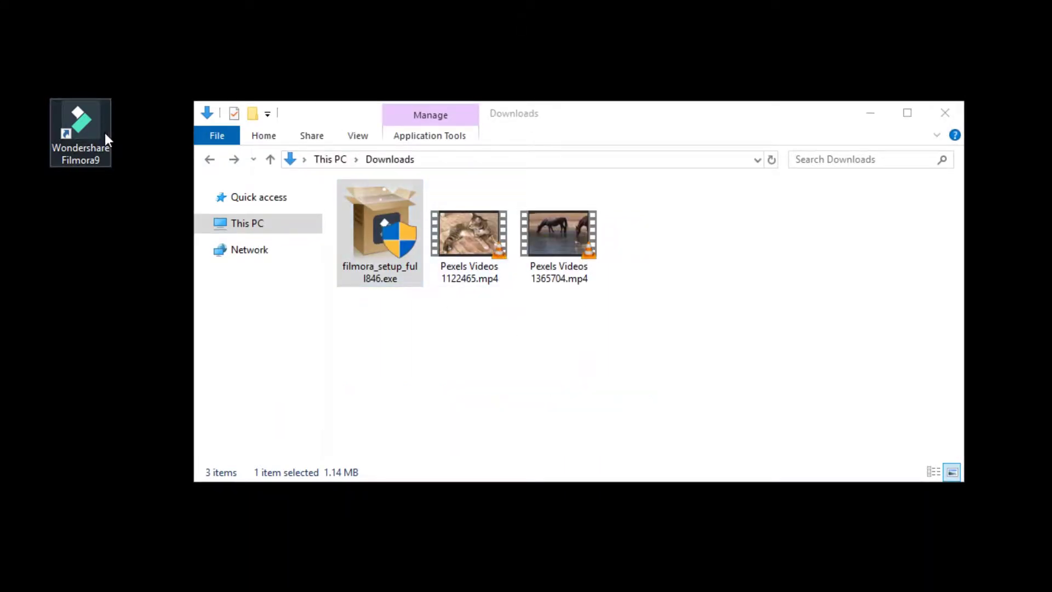
pyautogui.doubleClick(84, 132)
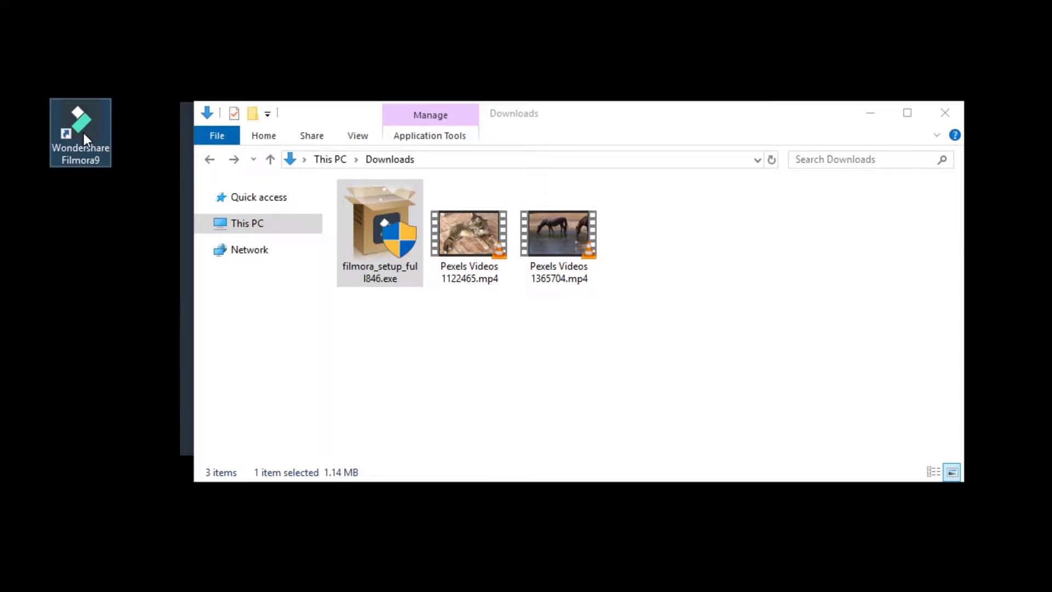
pyautogui.click(871, 114)
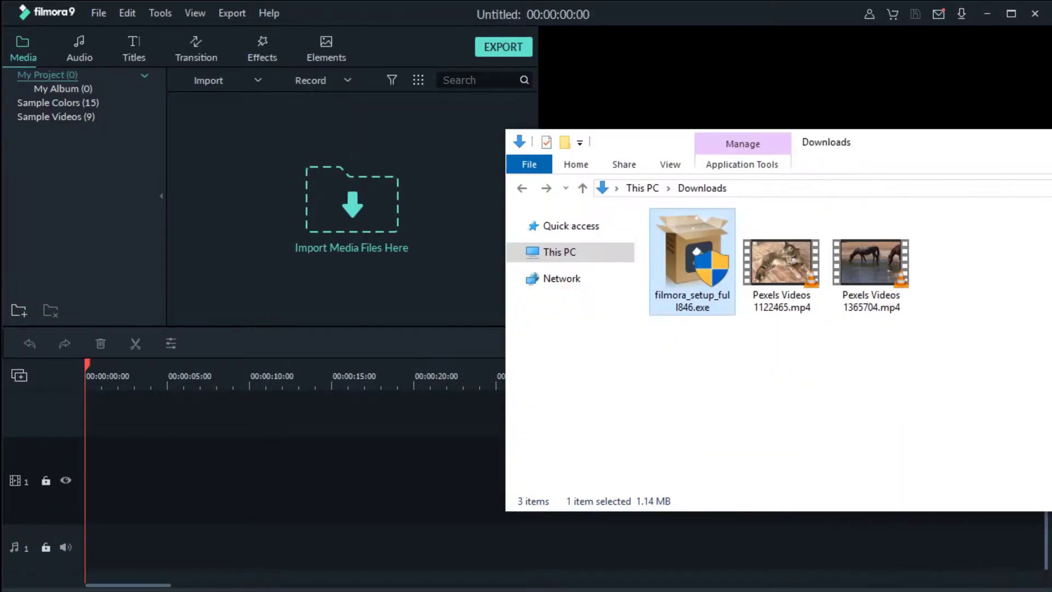
# - Try dragging both Pexels videos, then the cat video alone, from Downloads into the project
pyautogui.moveTo(924, 334); pyautogui.dragTo(415, 231)
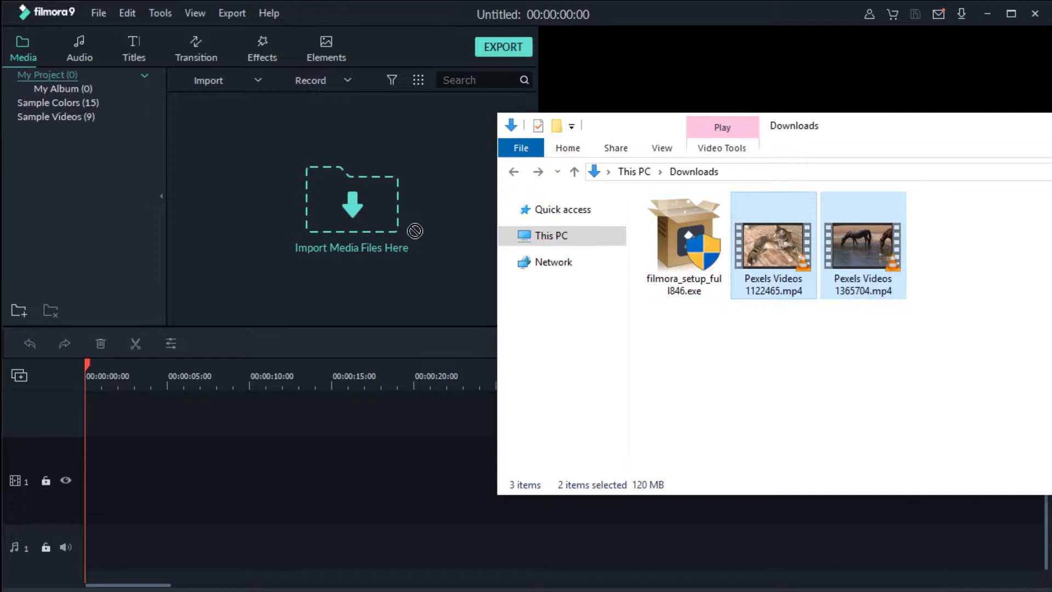
pyautogui.moveTo(321, 225); pyautogui.dragTo(327, 226)
pyautogui.click(782, 242)
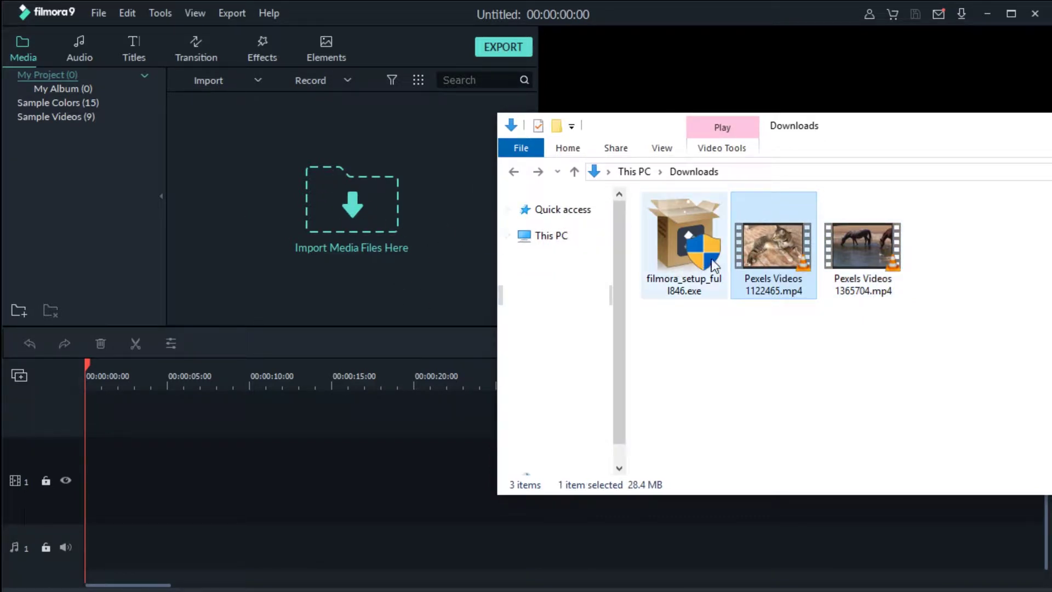
pyautogui.moveTo(745, 277); pyautogui.dragTo(430, 362)
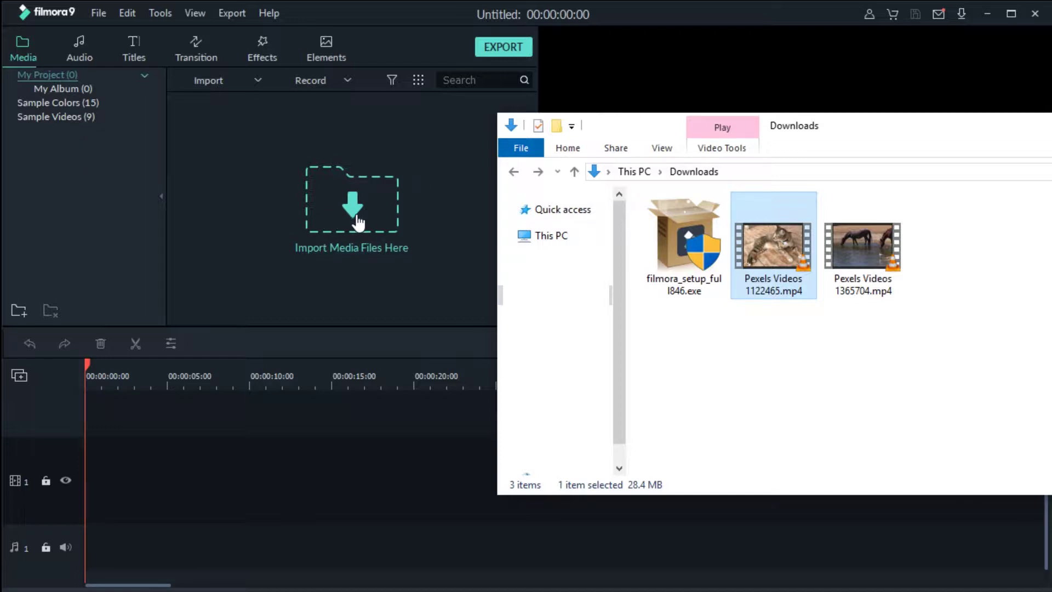
# - Import both Pexels videos into the media library, declining proxy copies for each
pyautogui.click(380, 217)
pyautogui.moveTo(373, 219); pyautogui.dragTo(80, 140)
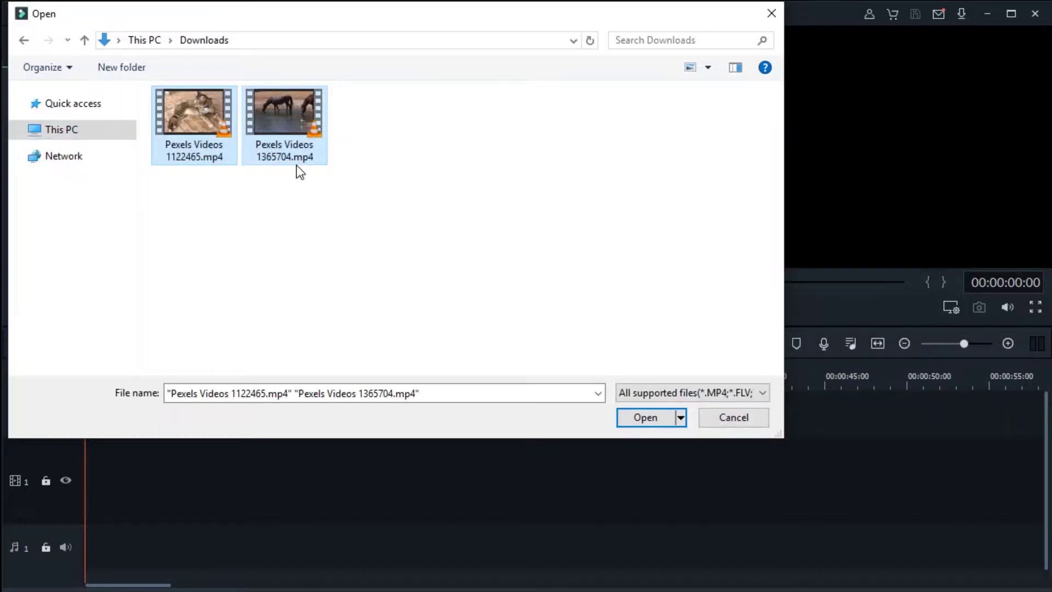
pyautogui.click(645, 418)
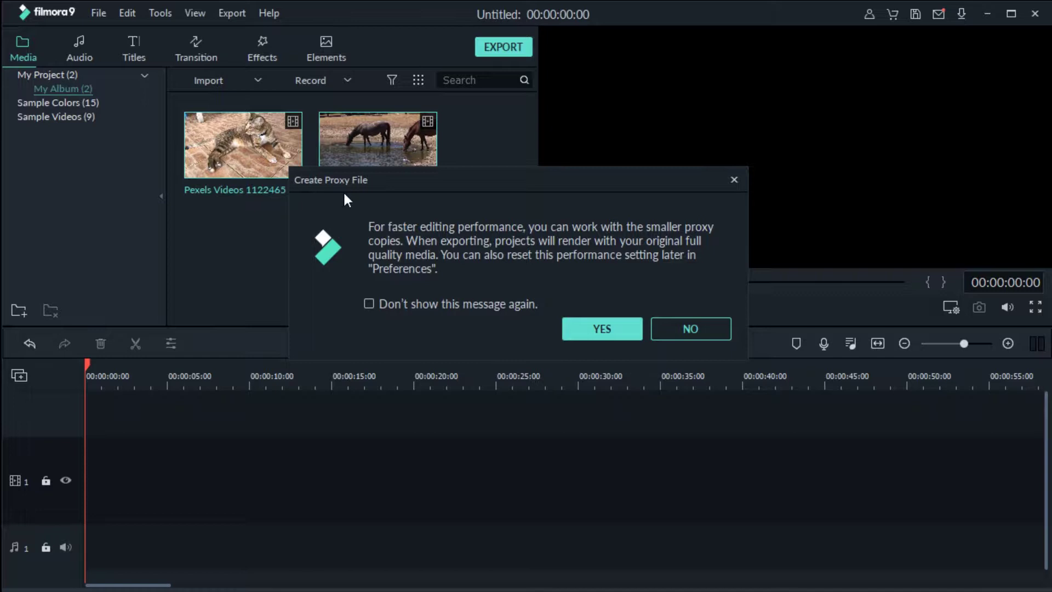
pyautogui.click(697, 326)
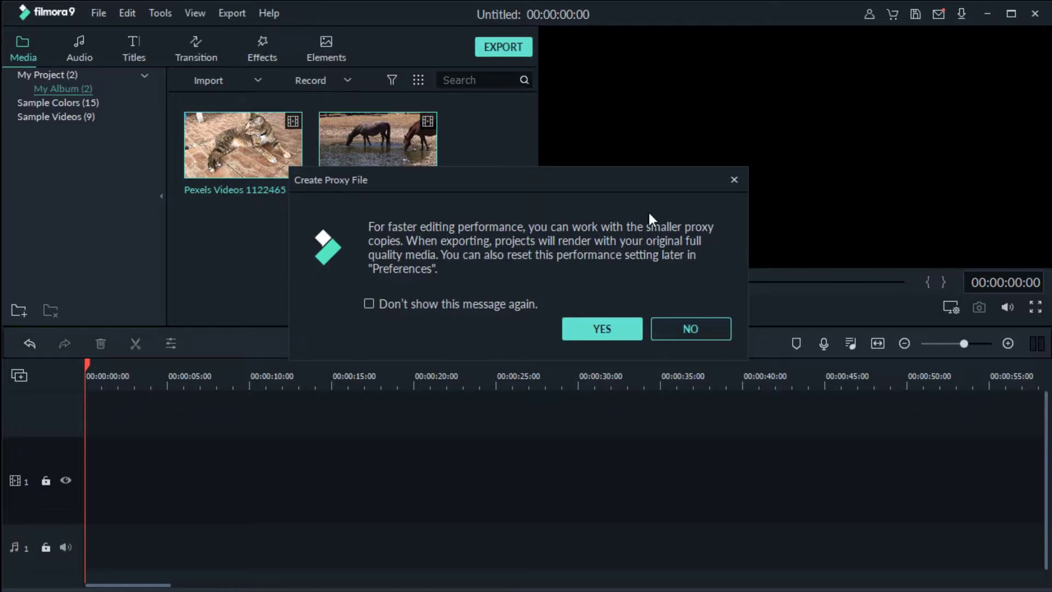
pyautogui.click(691, 328)
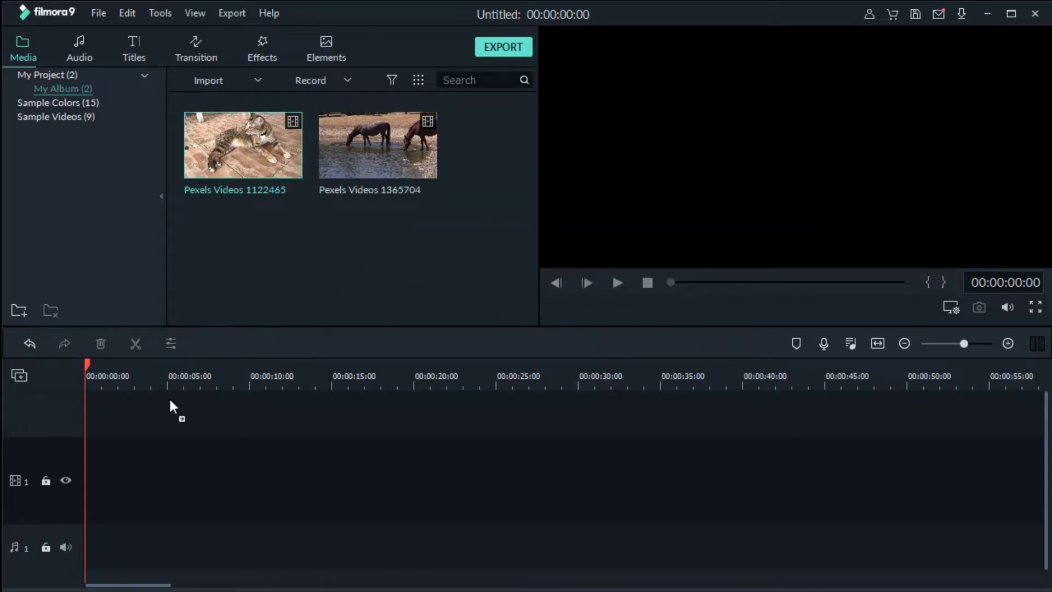
# - Place the cat clip on track 1, match project settings to media, then add the horse clip
pyautogui.moveTo(169, 397); pyautogui.dragTo(80, 446)
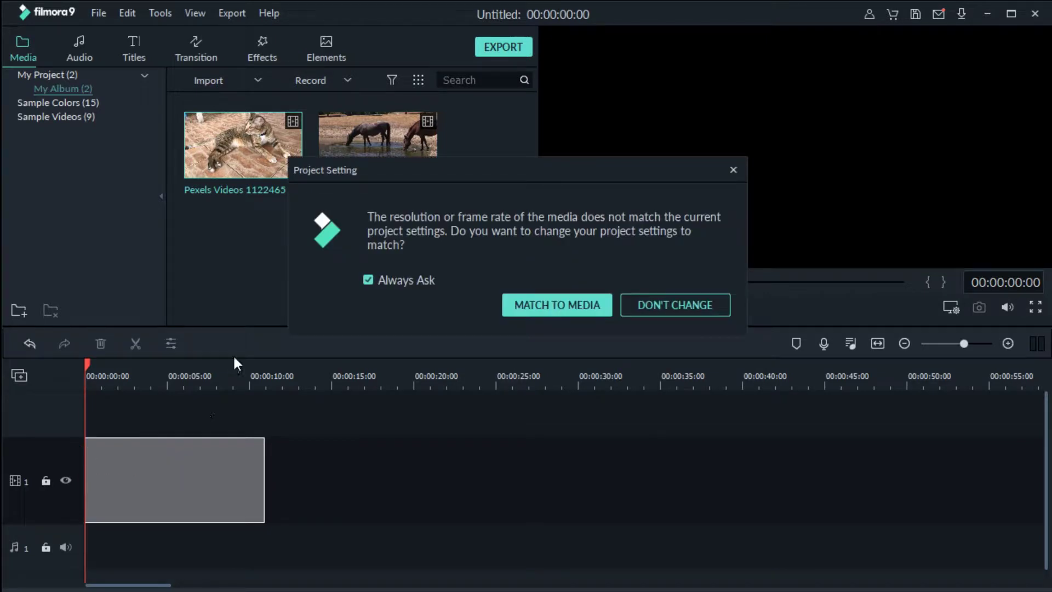
pyautogui.click(541, 307)
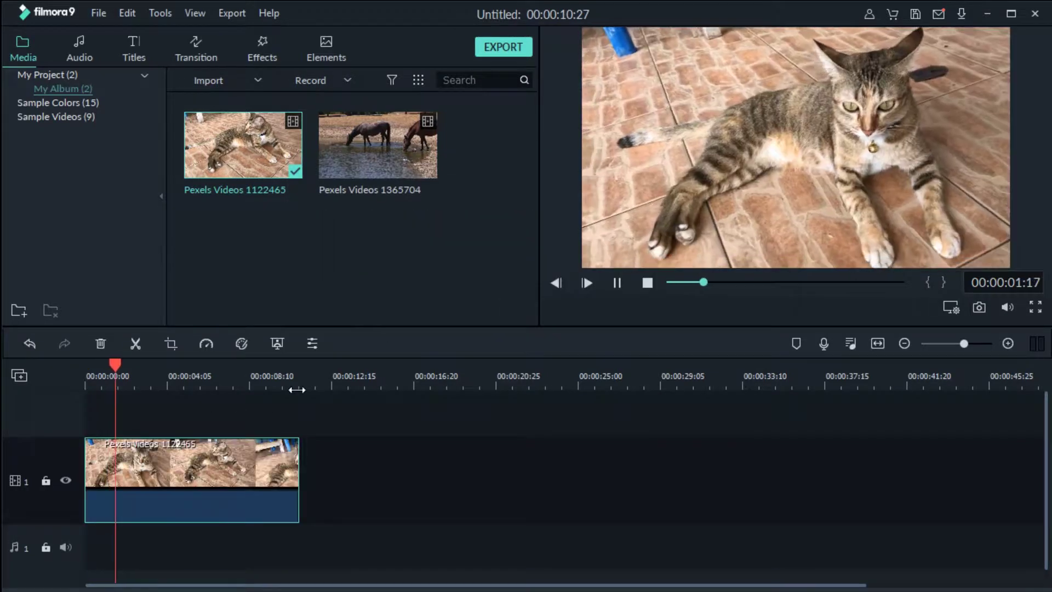
pyautogui.moveTo(352, 159); pyautogui.dragTo(367, 450)
# - Drop the horse clip after the cat clip and split it at 00:00:20:20 and 00:00:27:10
pyautogui.click(492, 383)
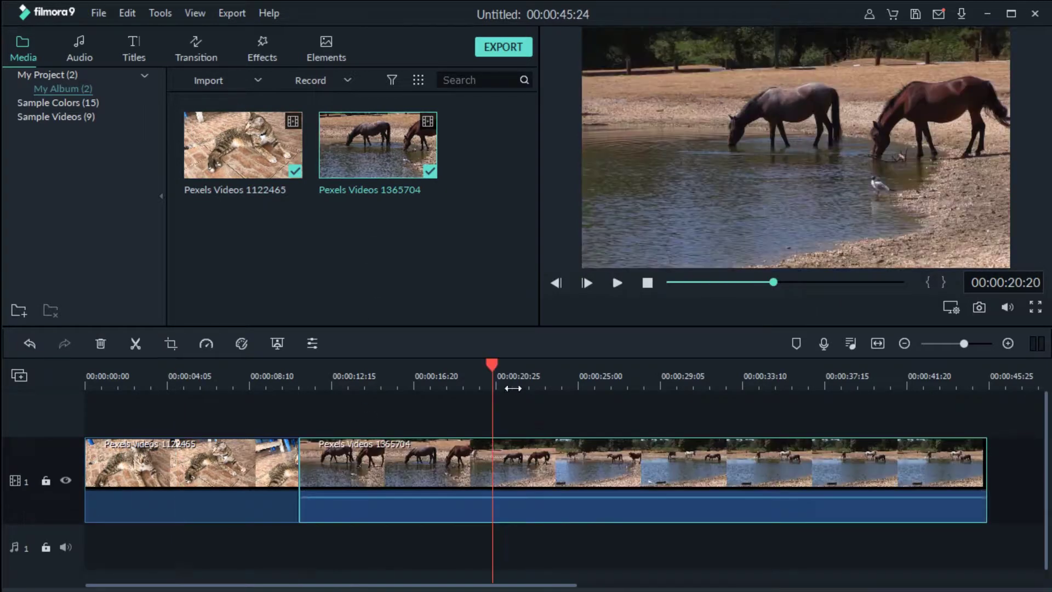
pyautogui.click(136, 344)
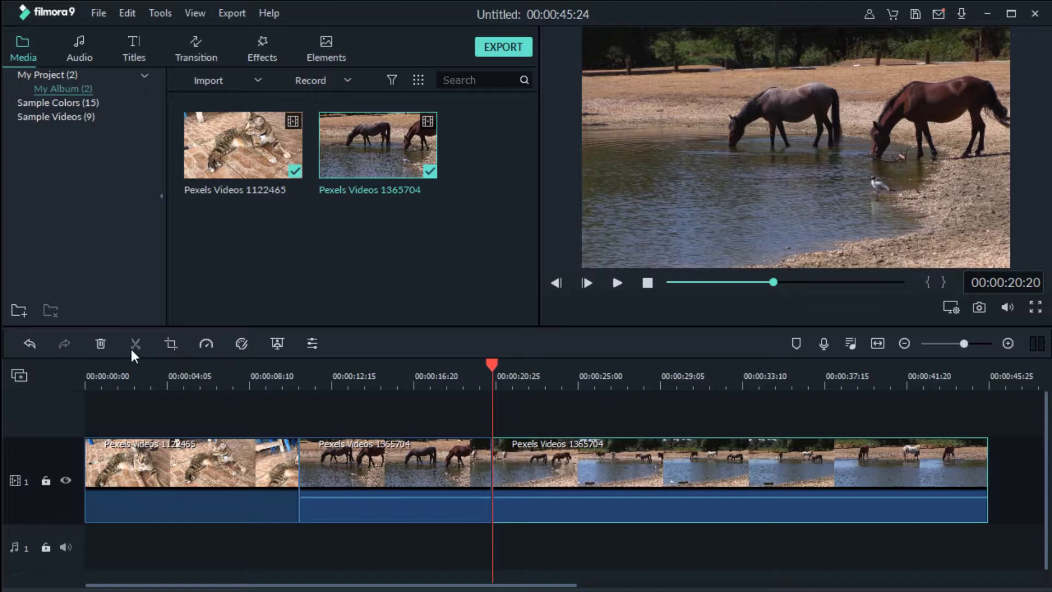
pyautogui.click(624, 403)
pyautogui.hotkey('ctrl', 'b')
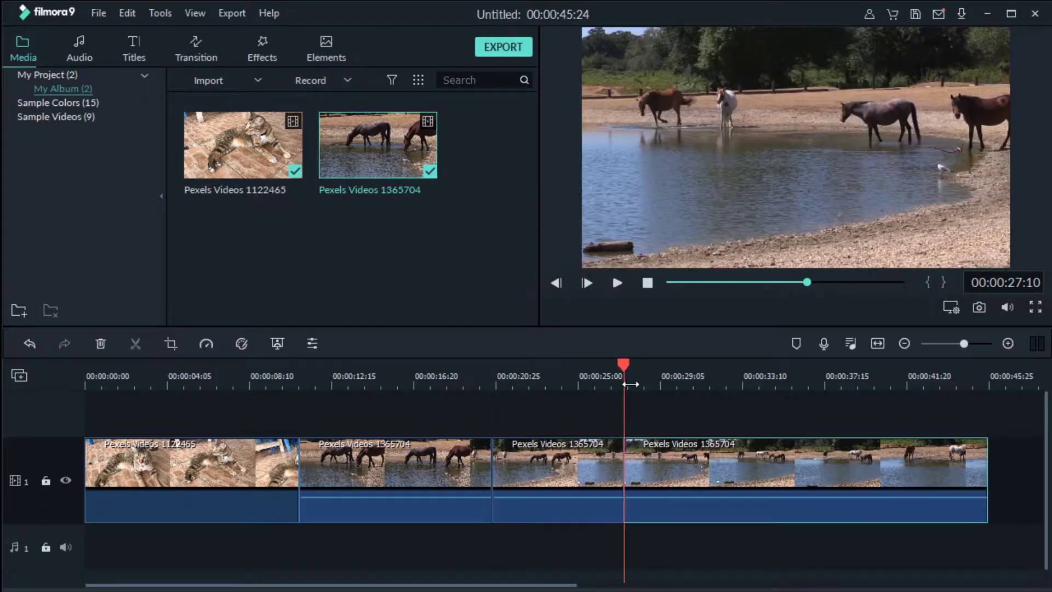
# - Delete the leftover horse clip pieces and bring up the Transition library
pyautogui.click(705, 376)
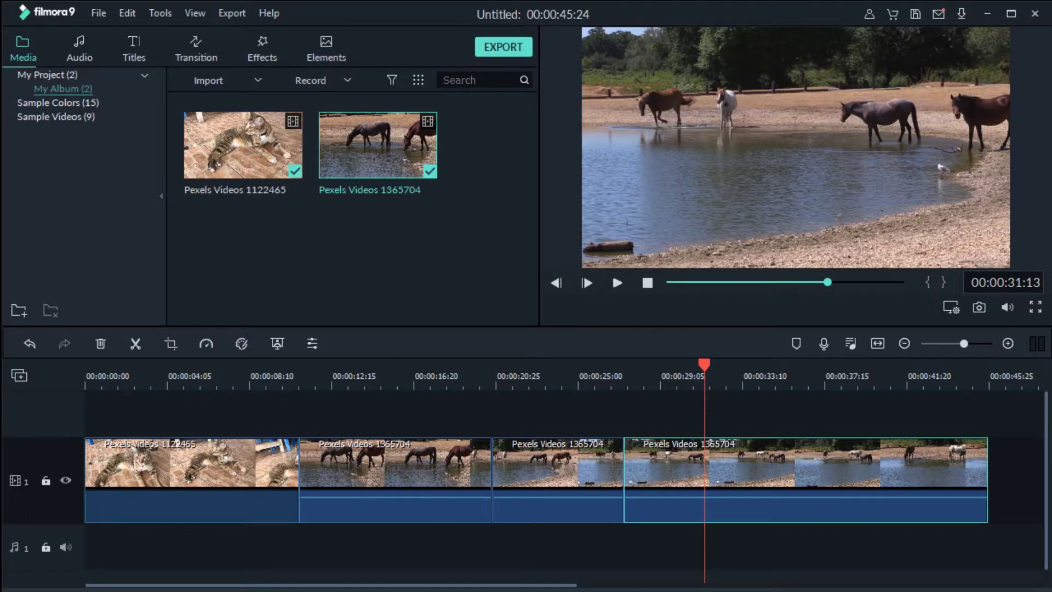
pyautogui.click(547, 494)
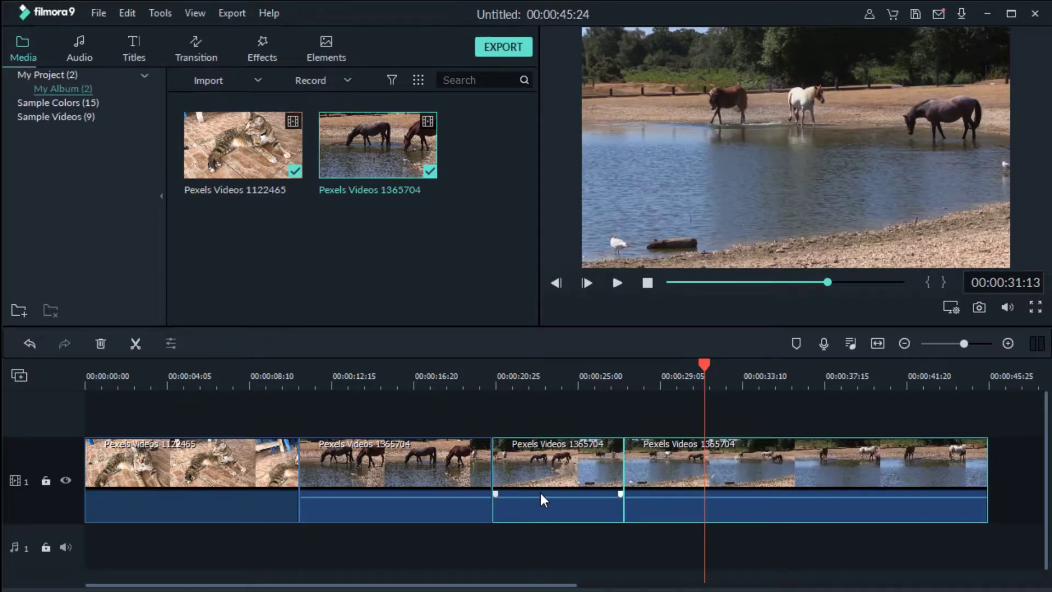
pyautogui.press('Delete')
pyautogui.click(200, 55)
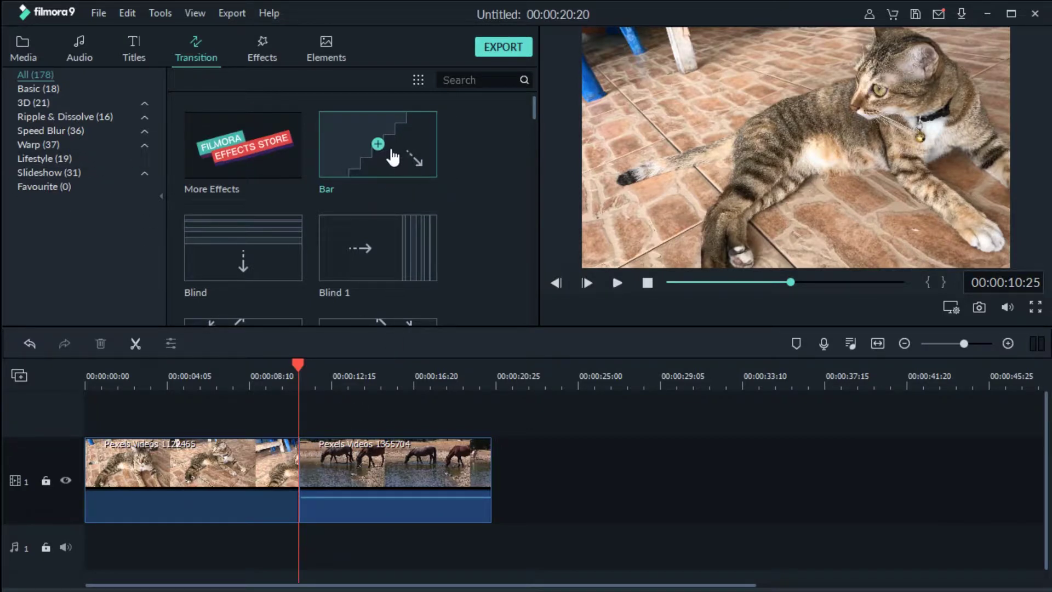
# - Drop the Bar transition between the cat and horse clips and play a preview of it
pyautogui.moveTo(370, 155); pyautogui.dragTo(299, 476)
pyautogui.click(273, 375)
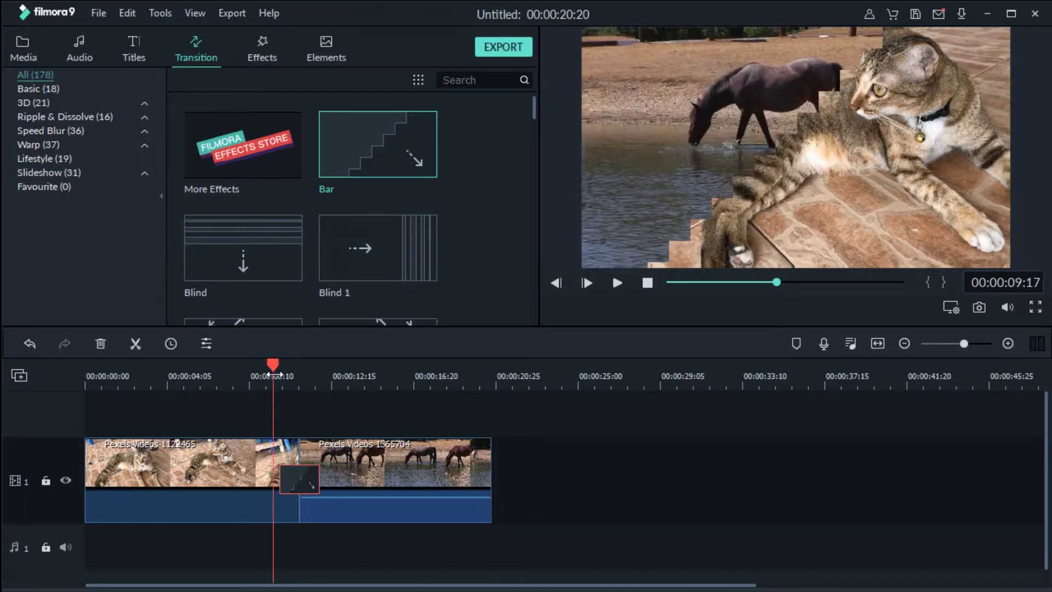
pyautogui.press('space')
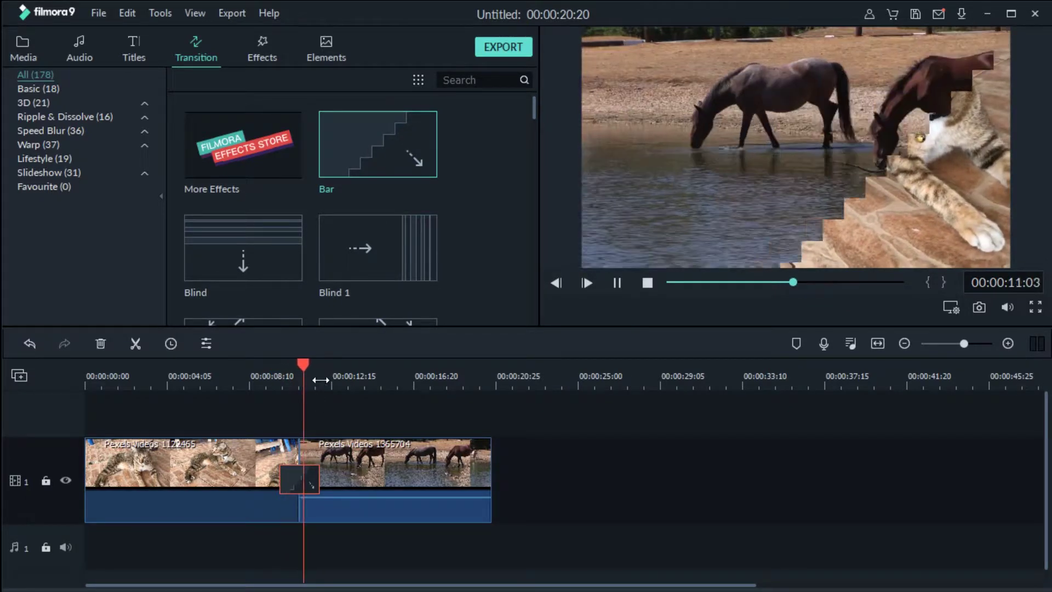
pyautogui.press('space')
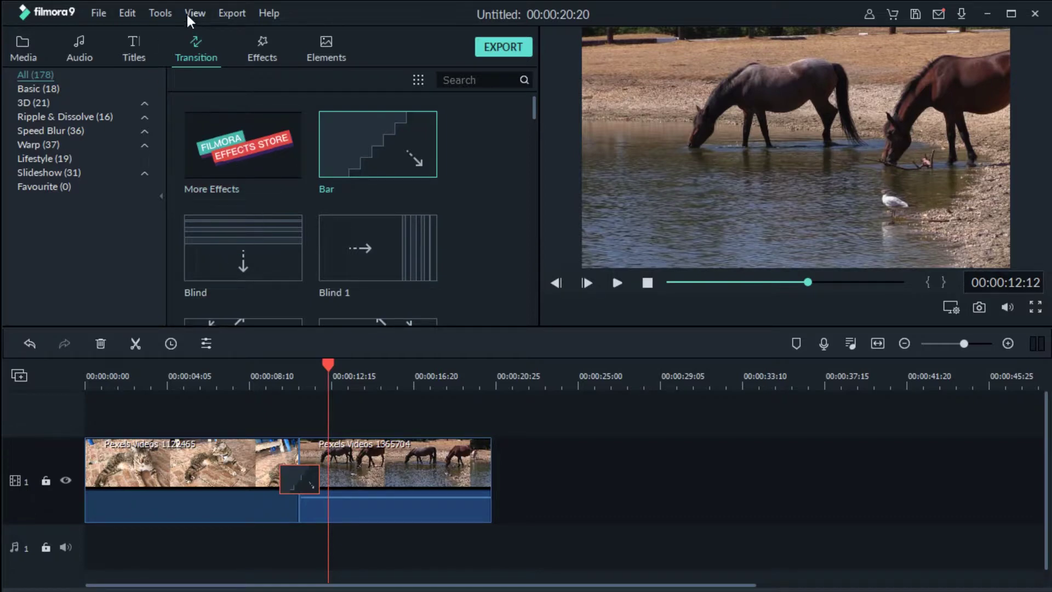
# - Start Export > Create Video and highlight the free plan's No Watermark limitation
pyautogui.click(231, 14)
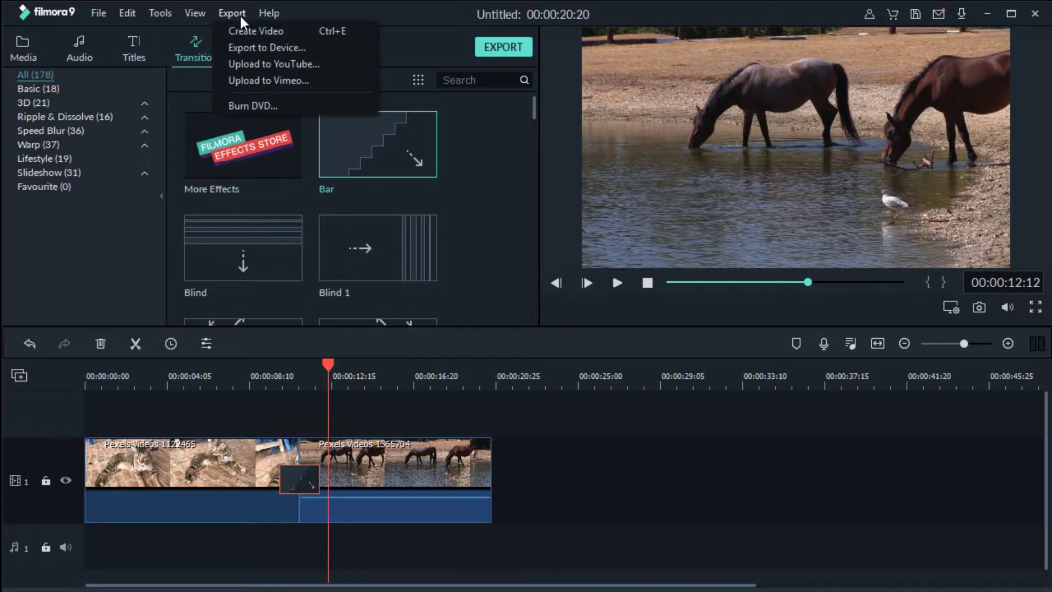
pyautogui.click(280, 30)
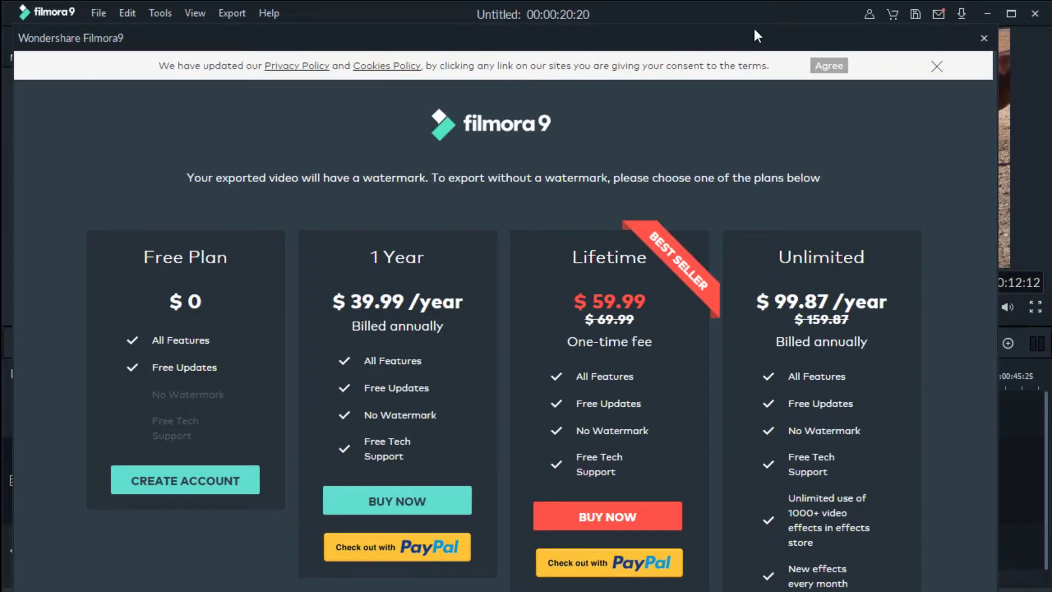
pyautogui.scroll(-1, 226, 156)
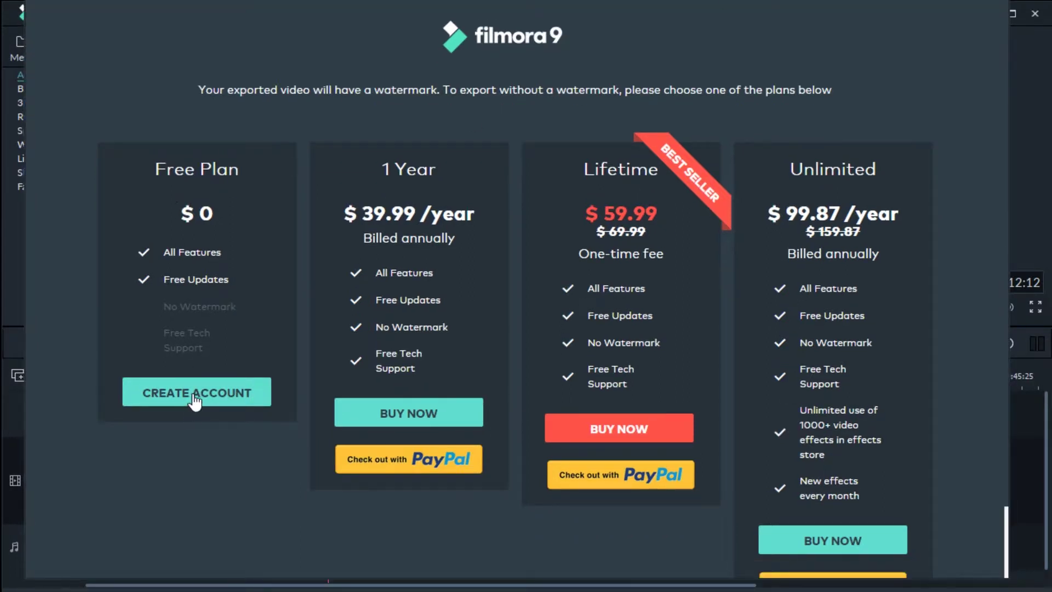
pyautogui.tripleClick(179, 310)
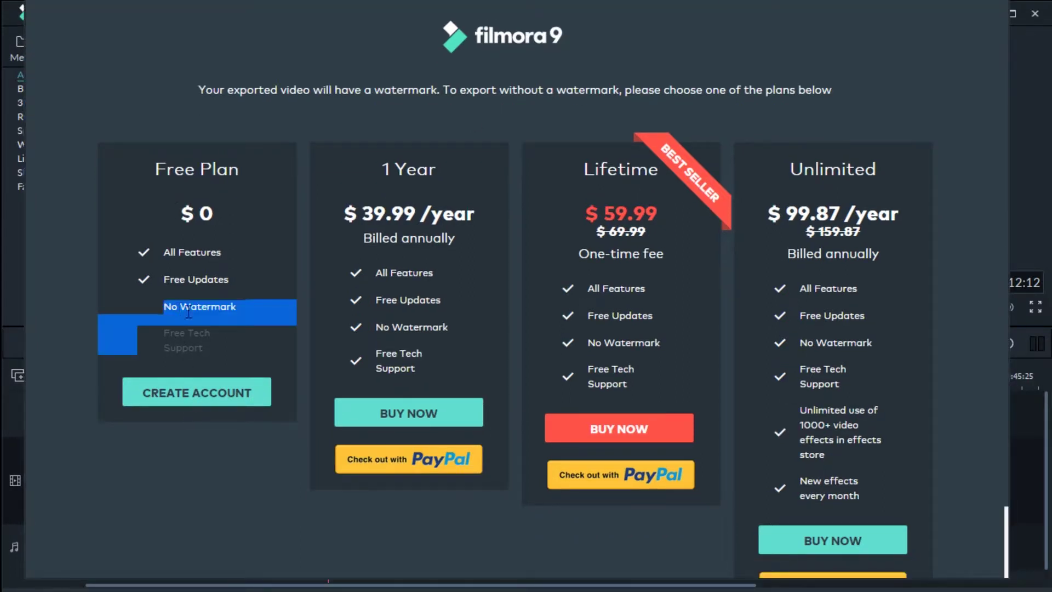
# - Register a free Wondershare account, then choose Export > Create Video again
pyautogui.click(187, 401)
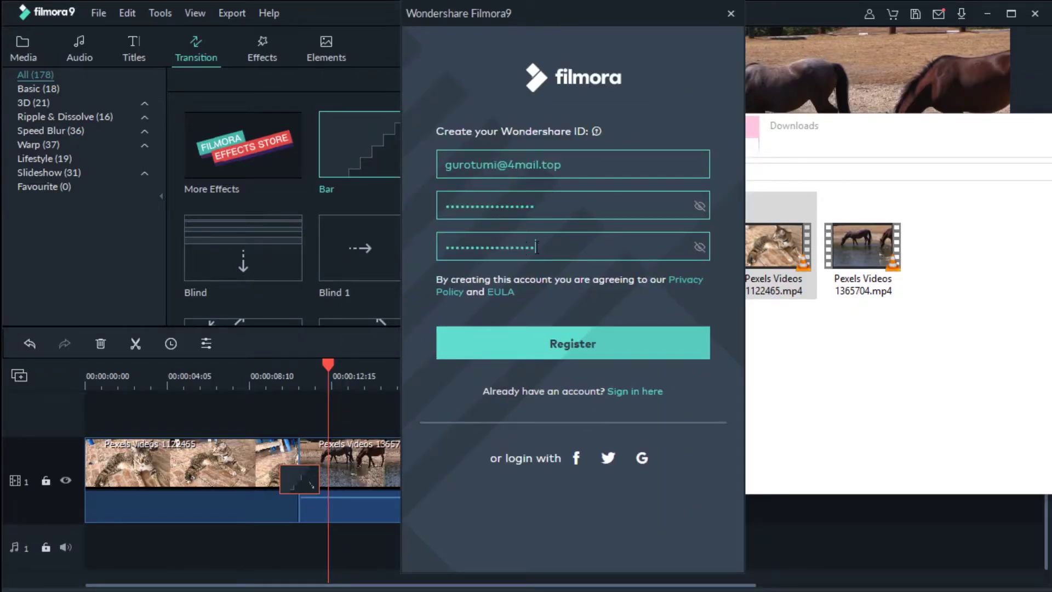
pyautogui.click(567, 343)
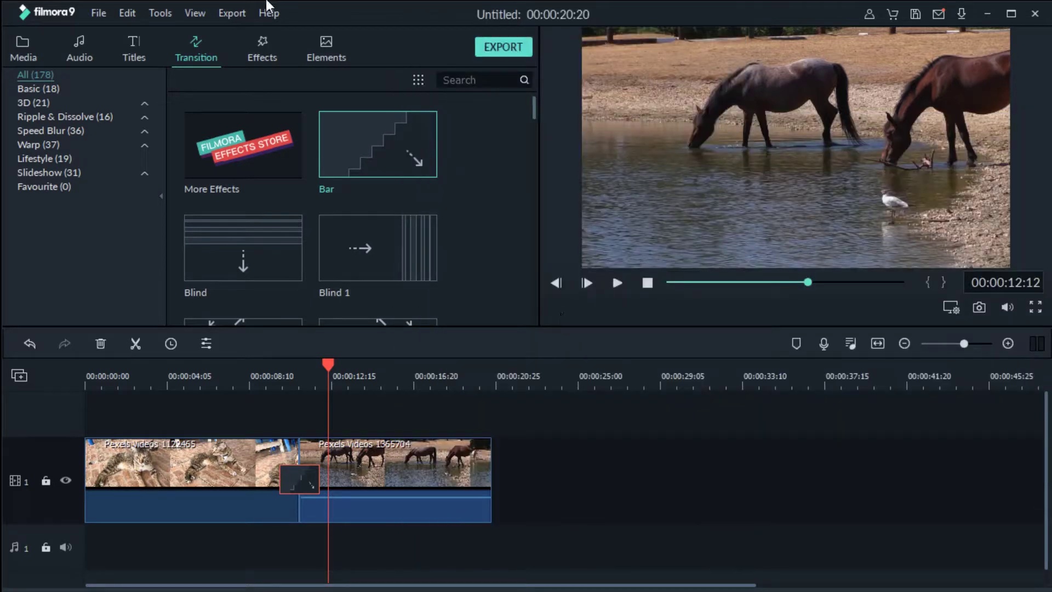
pyautogui.click(230, 13)
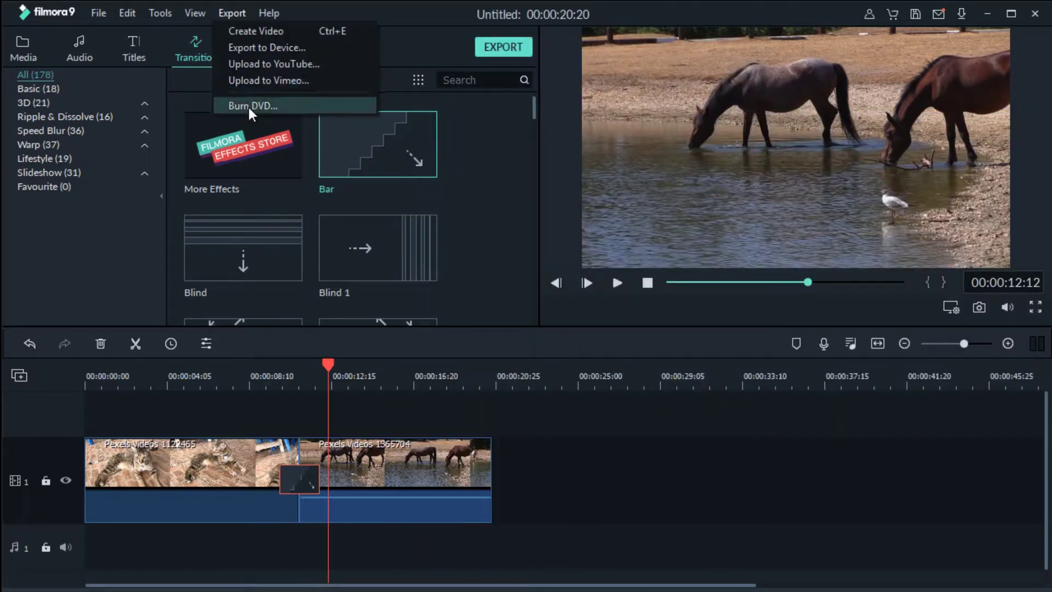
pyautogui.click(285, 28)
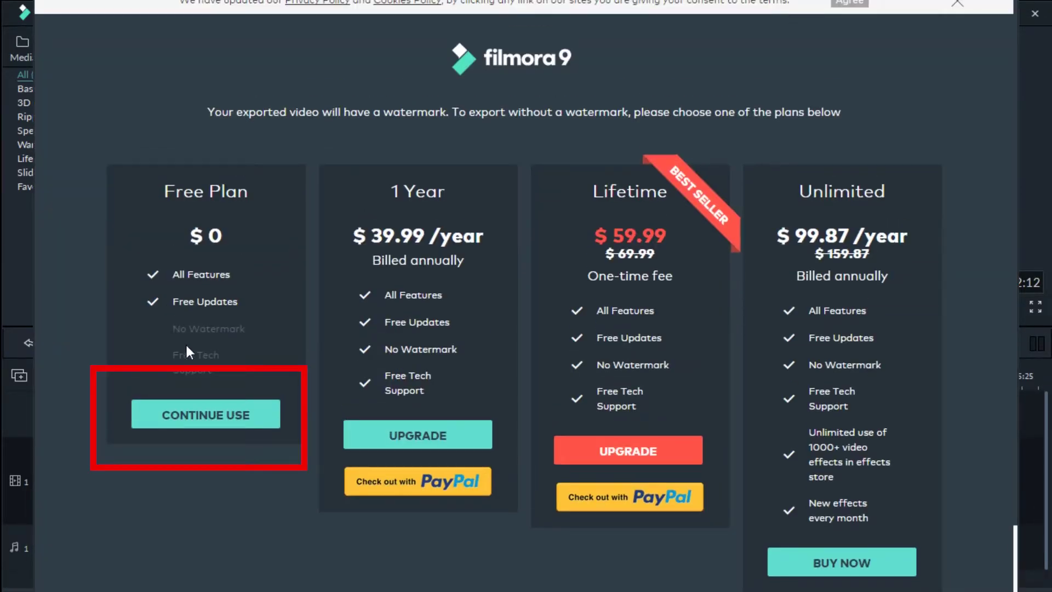
# - Continue on the Free Plan, name the export WonderTest, and set resolution to 1920x1080
pyautogui.click(206, 412)
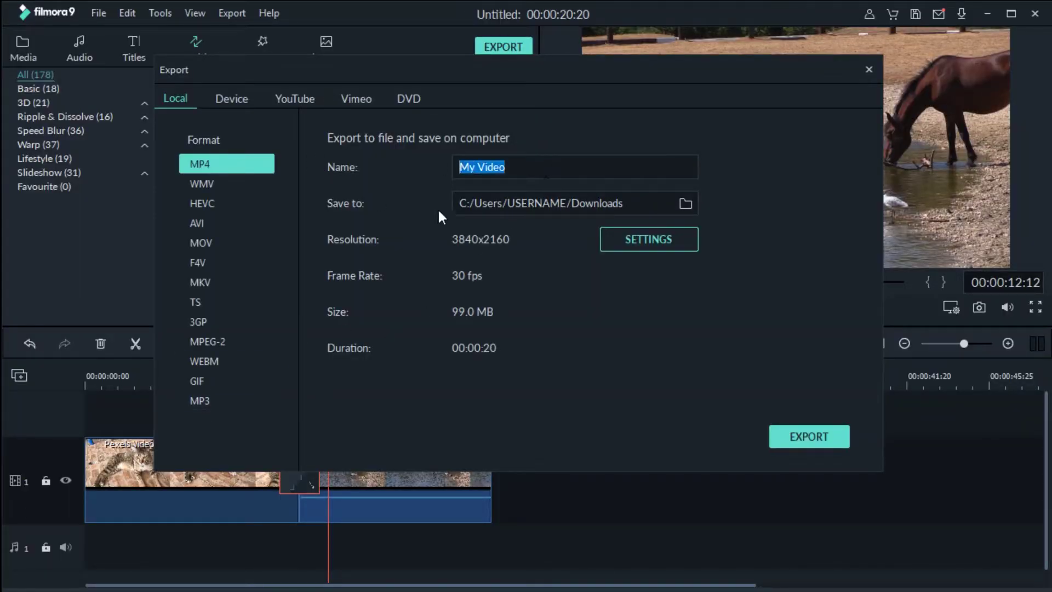
pyautogui.write('WonderTest')
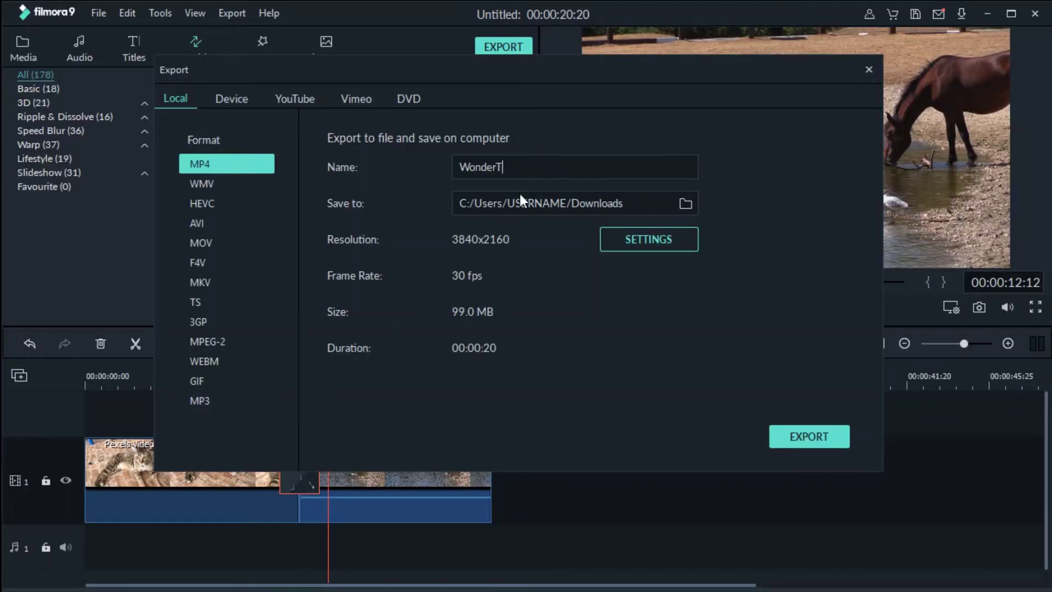
pyautogui.click(659, 242)
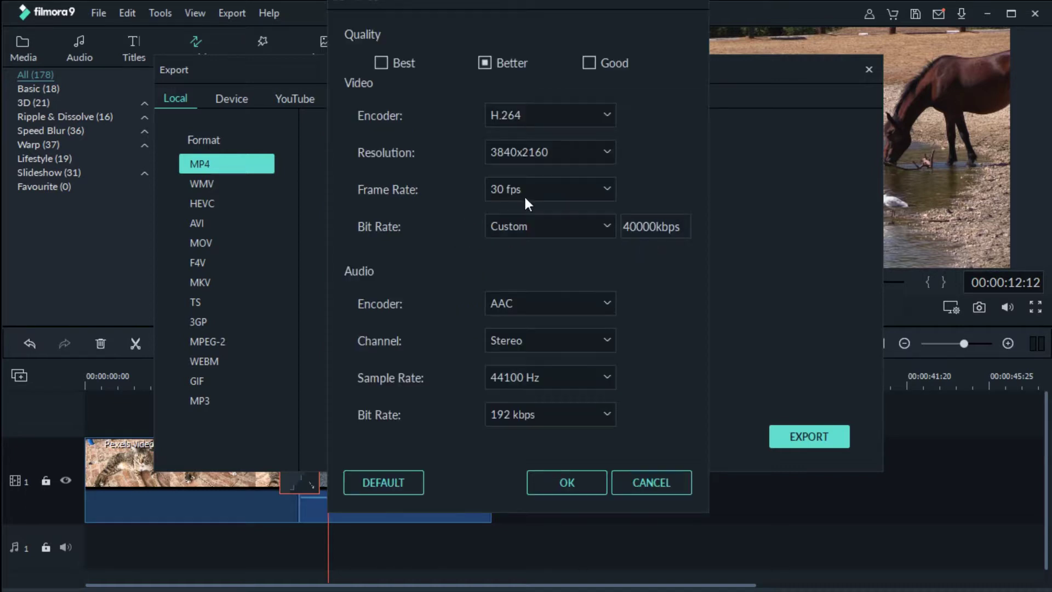
pyautogui.click(522, 153)
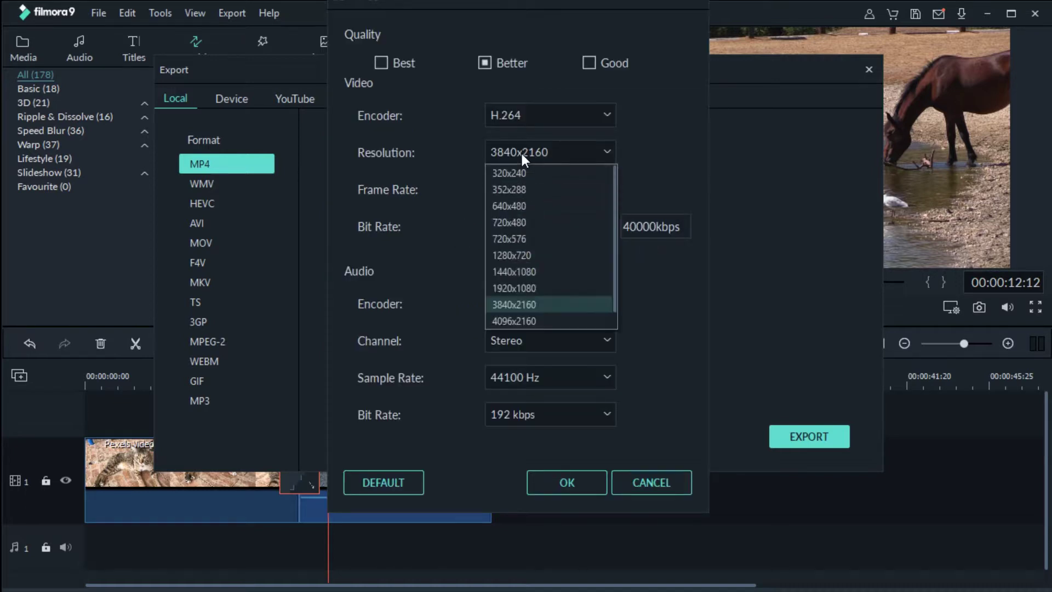
pyautogui.click(542, 288)
pyautogui.click(557, 492)
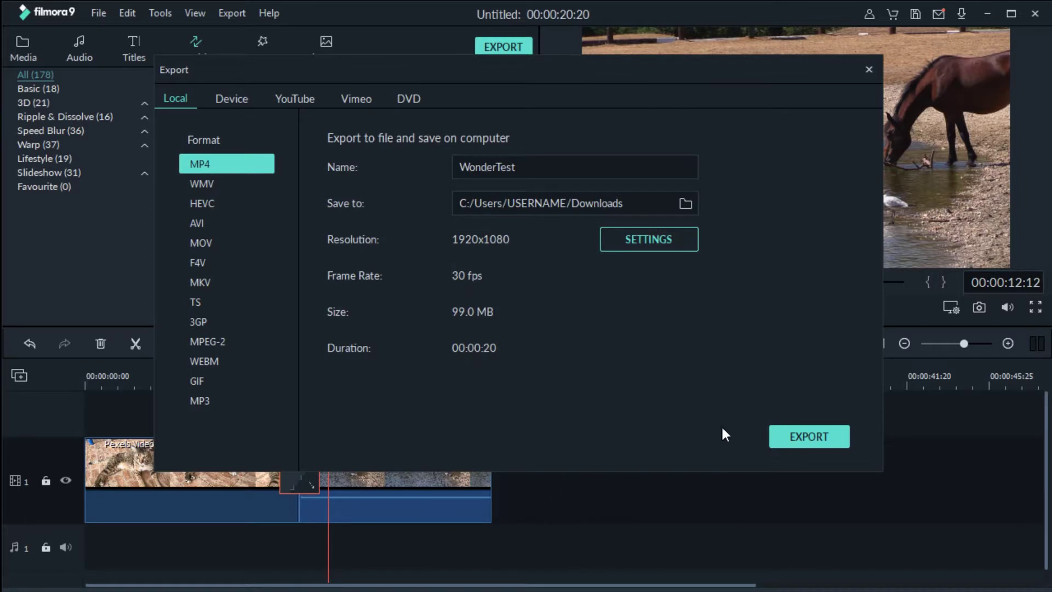
# - Export the video, then play WonderTest.mp4 from its target folder
pyautogui.click(804, 437)
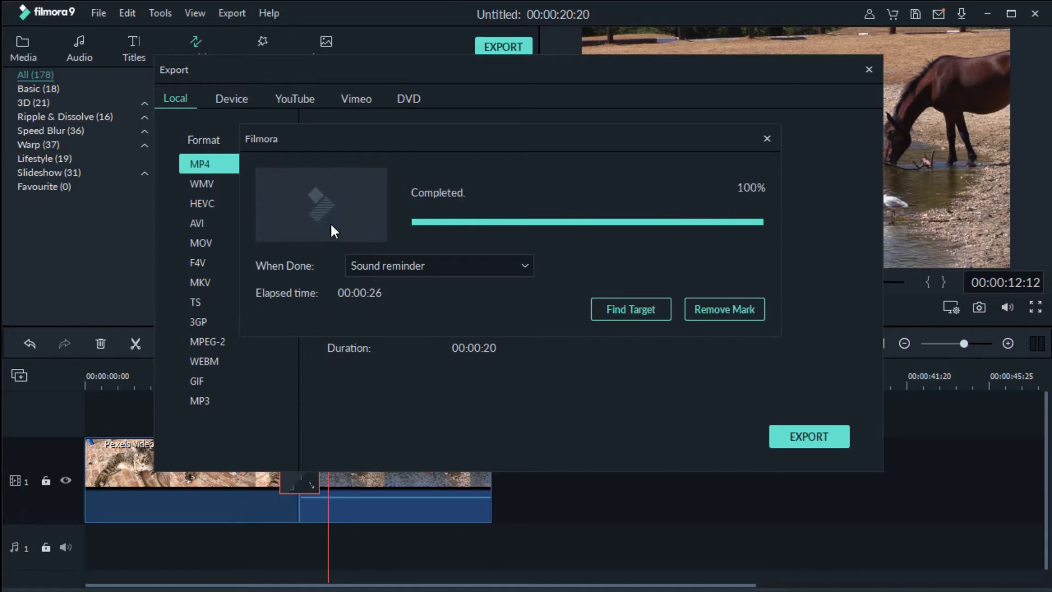
pyautogui.click(630, 310)
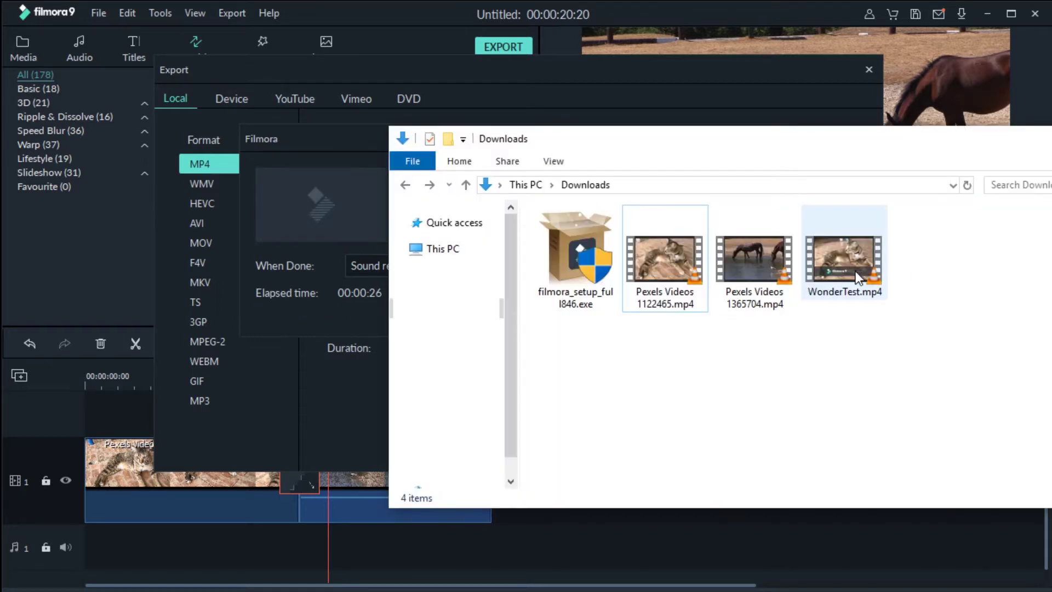
pyautogui.doubleClick(839, 265)
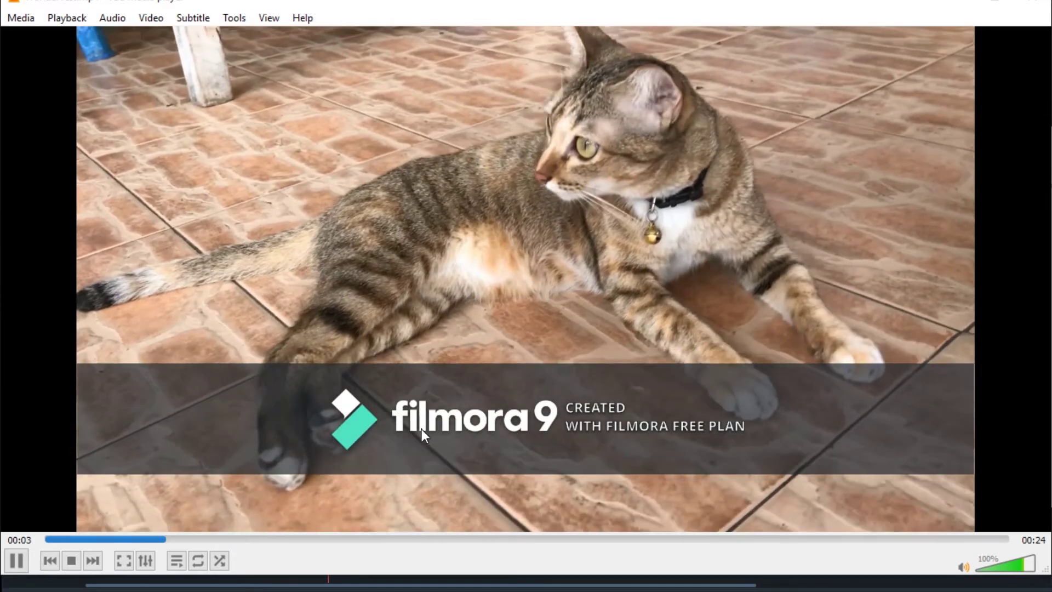
pyautogui.hotkey('shift', 'Right')
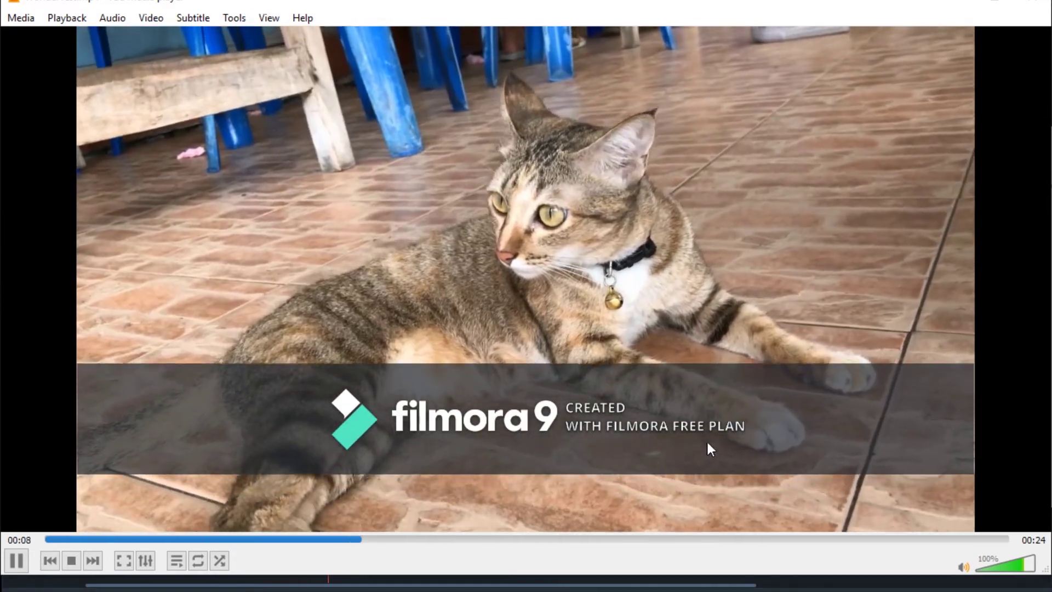